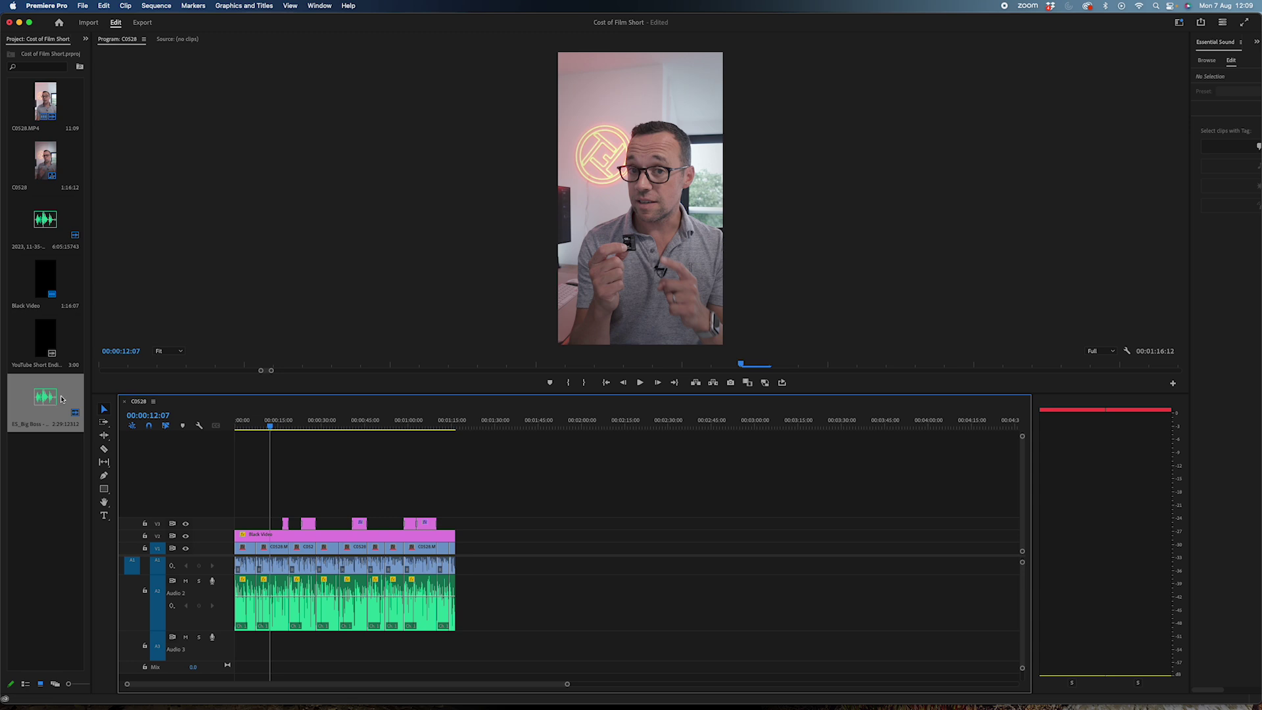
# Drag the 'ES_Big Boss' music from the Project panel onto Audio 3 at the sequence start.
pyautogui.moveTo(56, 404); pyautogui.dragTo(230, 648)
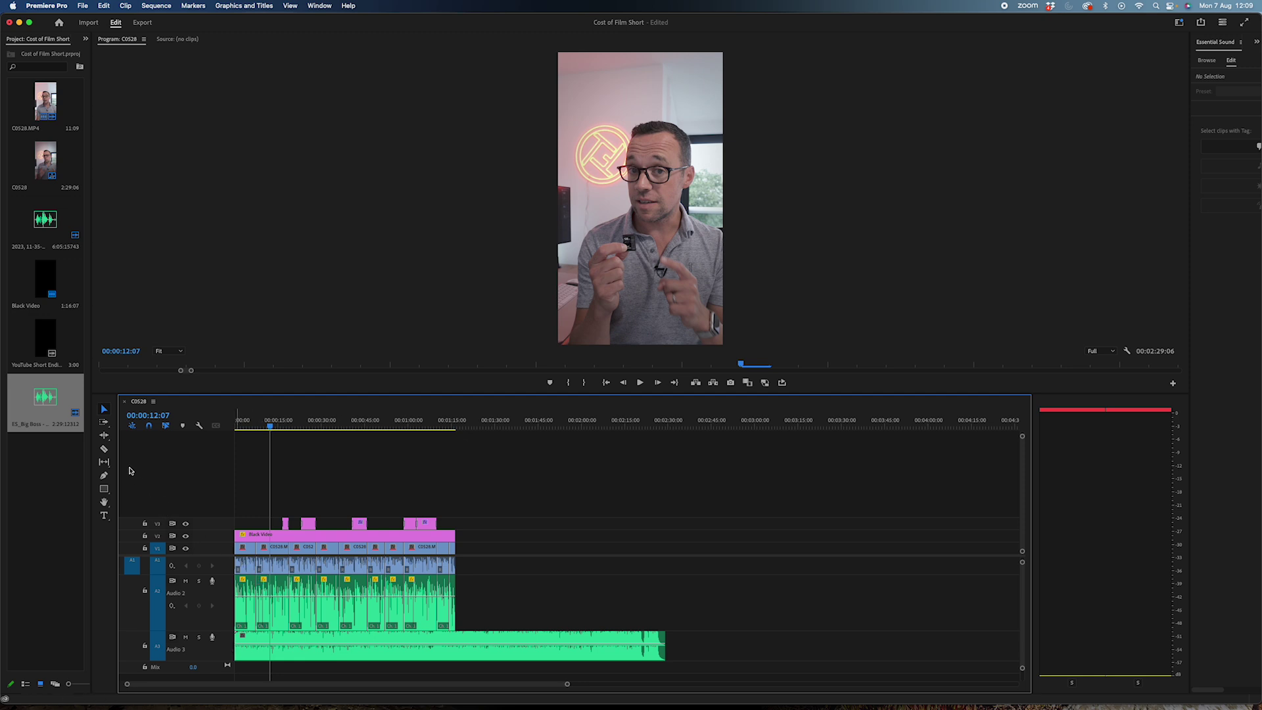
# Select the Remix Tool from the Ripple Edit tool's flyout in the Tools panel.
pyautogui.click(104, 439)
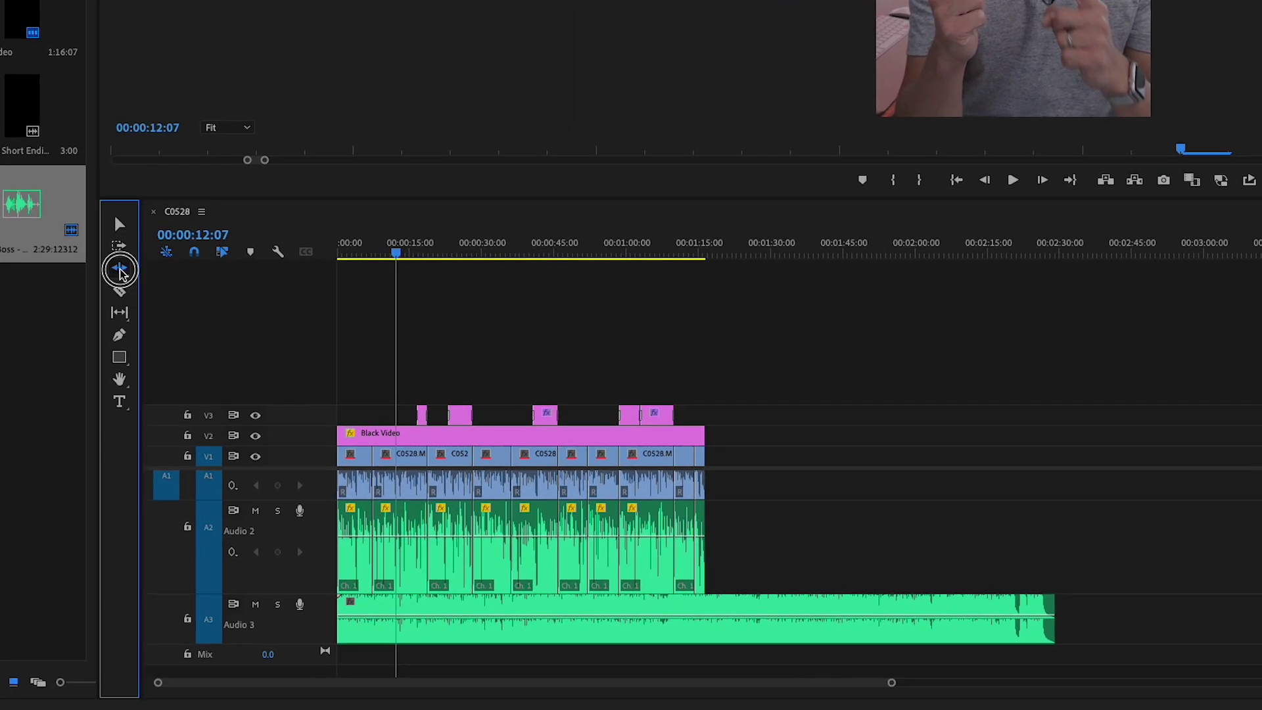
pyautogui.click(120, 269)
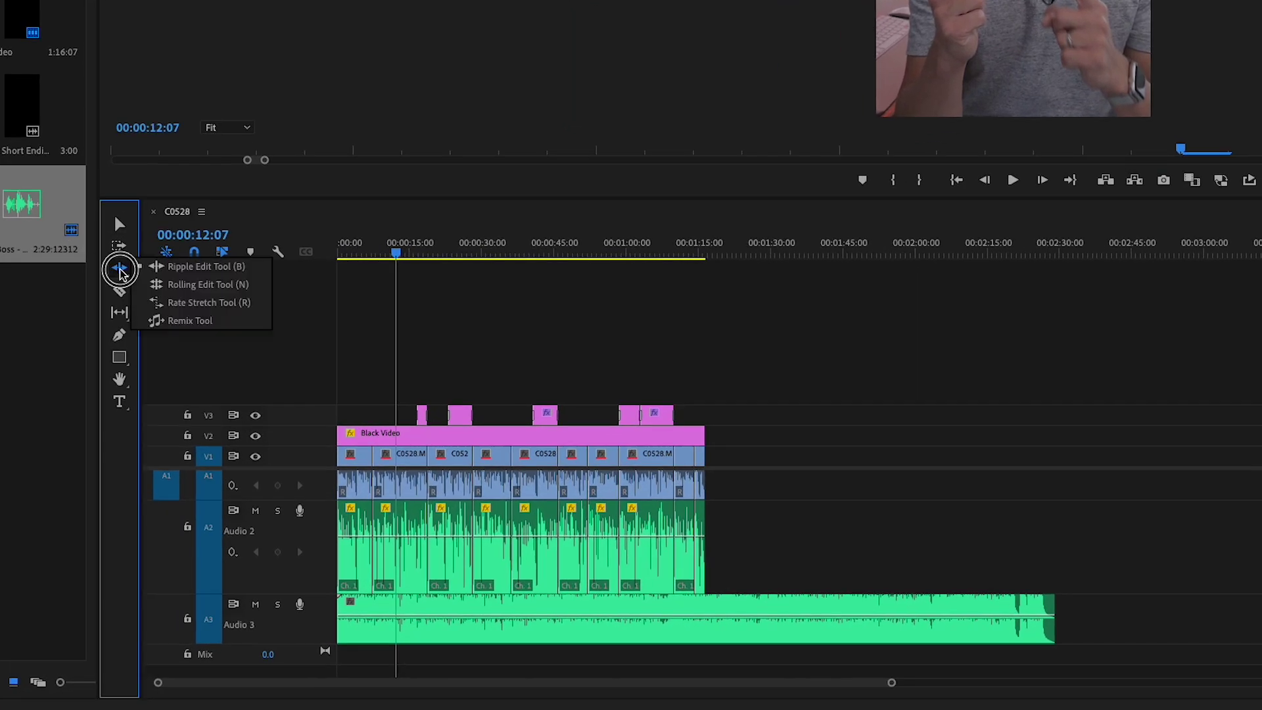
pyautogui.moveTo(119, 272); pyautogui.dragTo(209, 329)
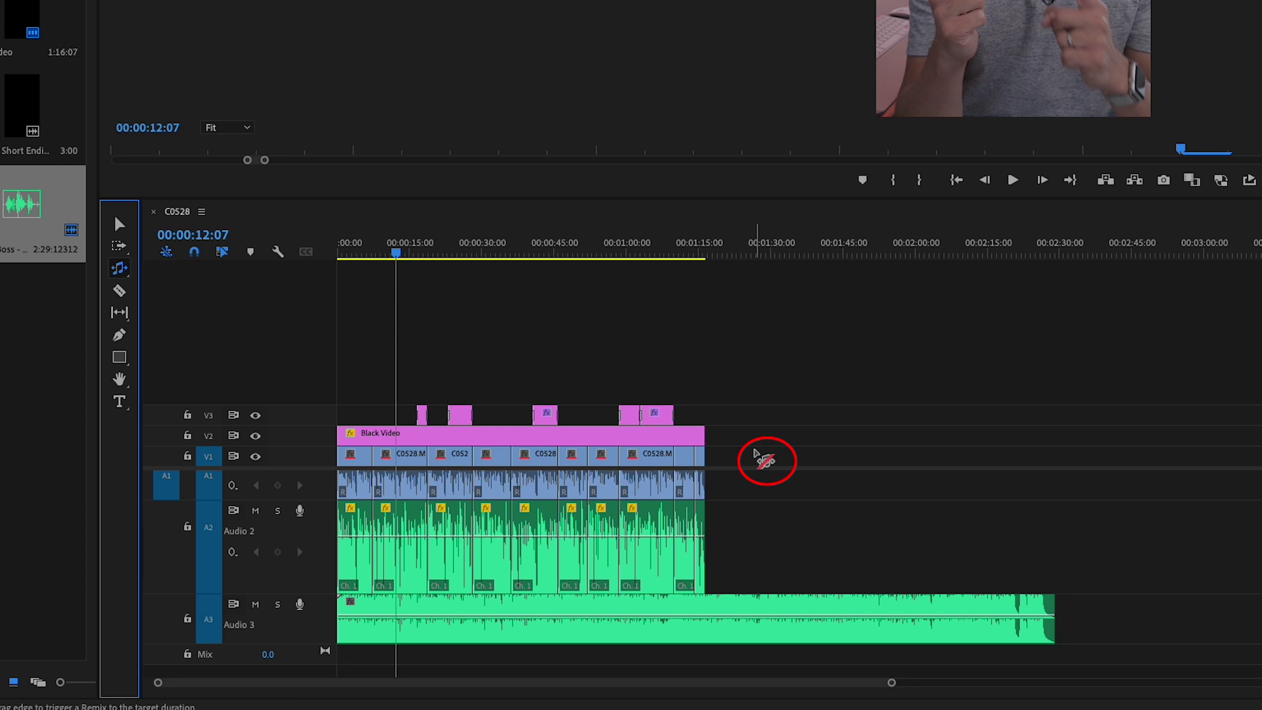
# Remix the 'ES_Big Boss' music on Audio 3 down to about 1:19 and place the playhead at 00:01:18:00.
pyautogui.click(755, 454)
pyautogui.moveTo(1059, 613); pyautogui.dragTo(1057, 612)
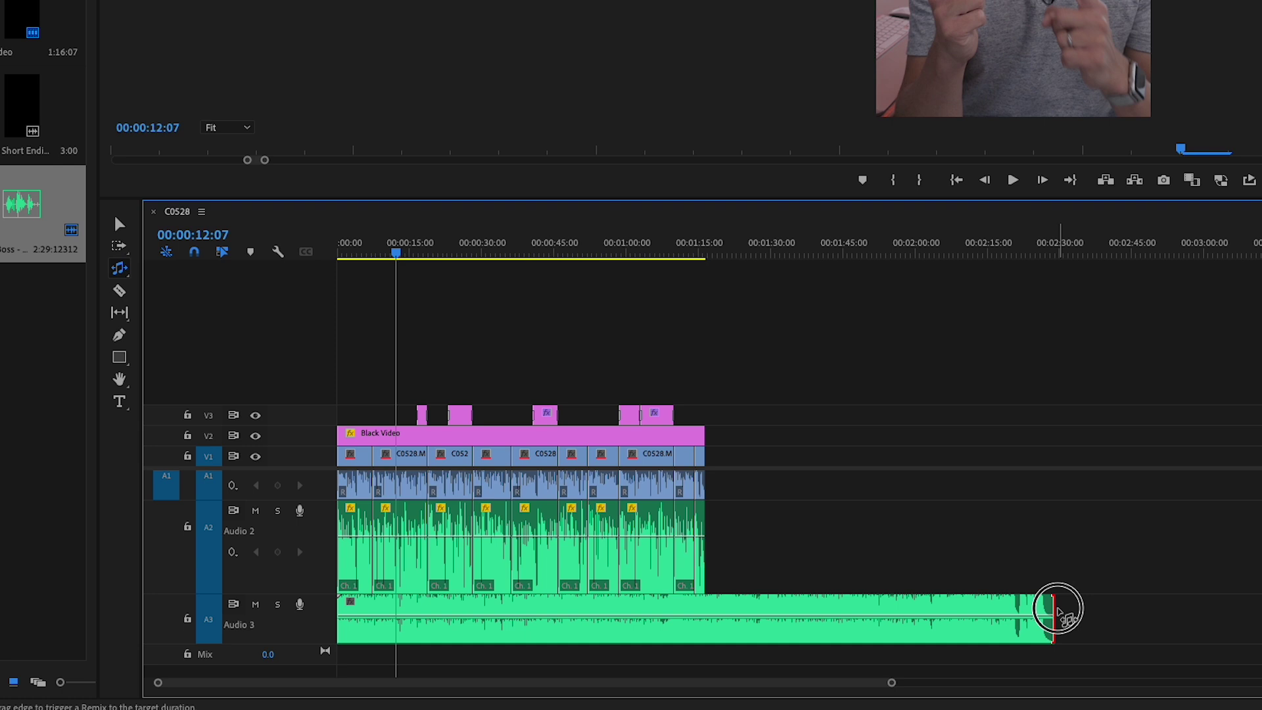
pyautogui.moveTo(1057, 611); pyautogui.dragTo(711, 632)
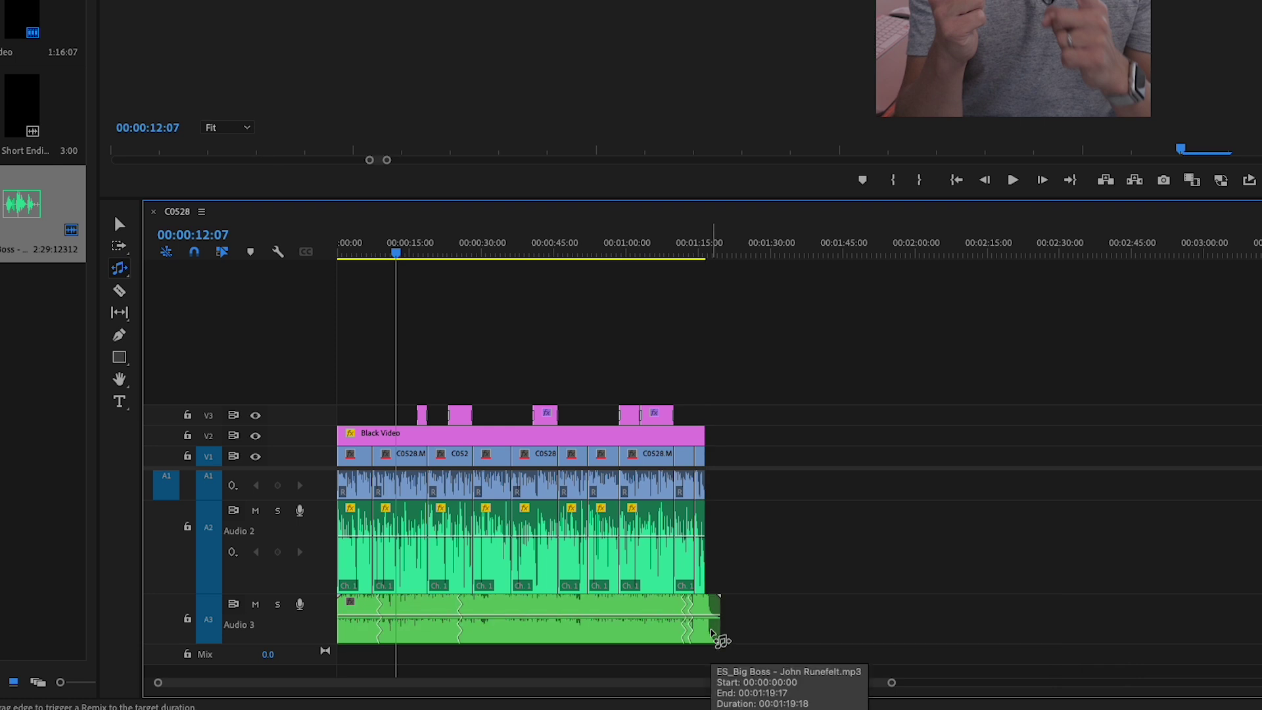
pyautogui.click(713, 250)
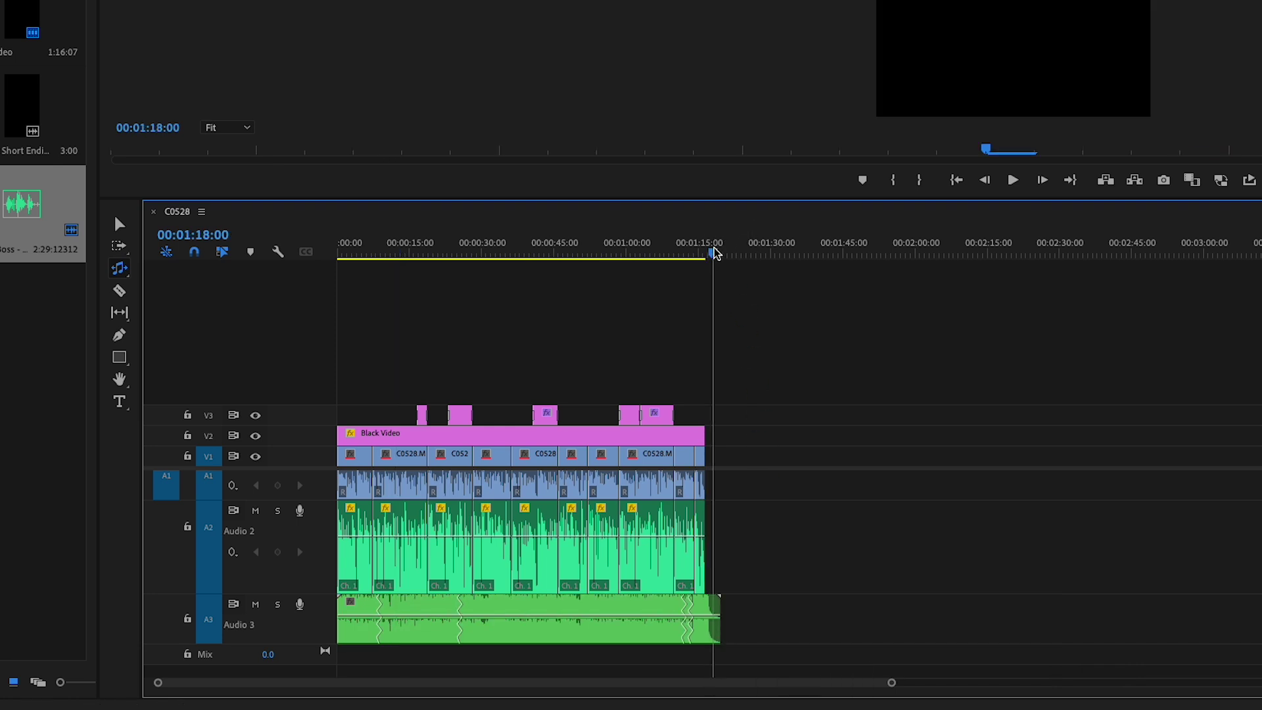
# Zoom in and remix the Audio 3 music about five seconds shorter, to 1:16:19.
pyautogui.press('=')
pyautogui.press('=')
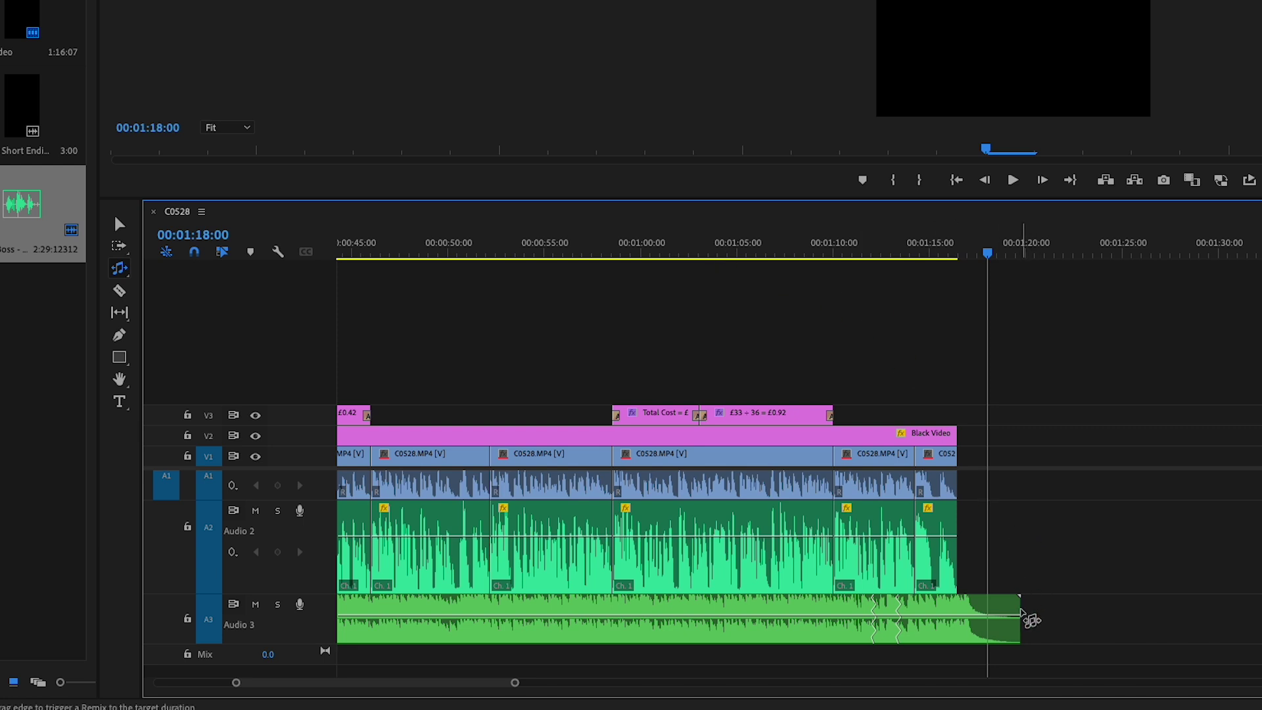
pyautogui.click(1021, 611)
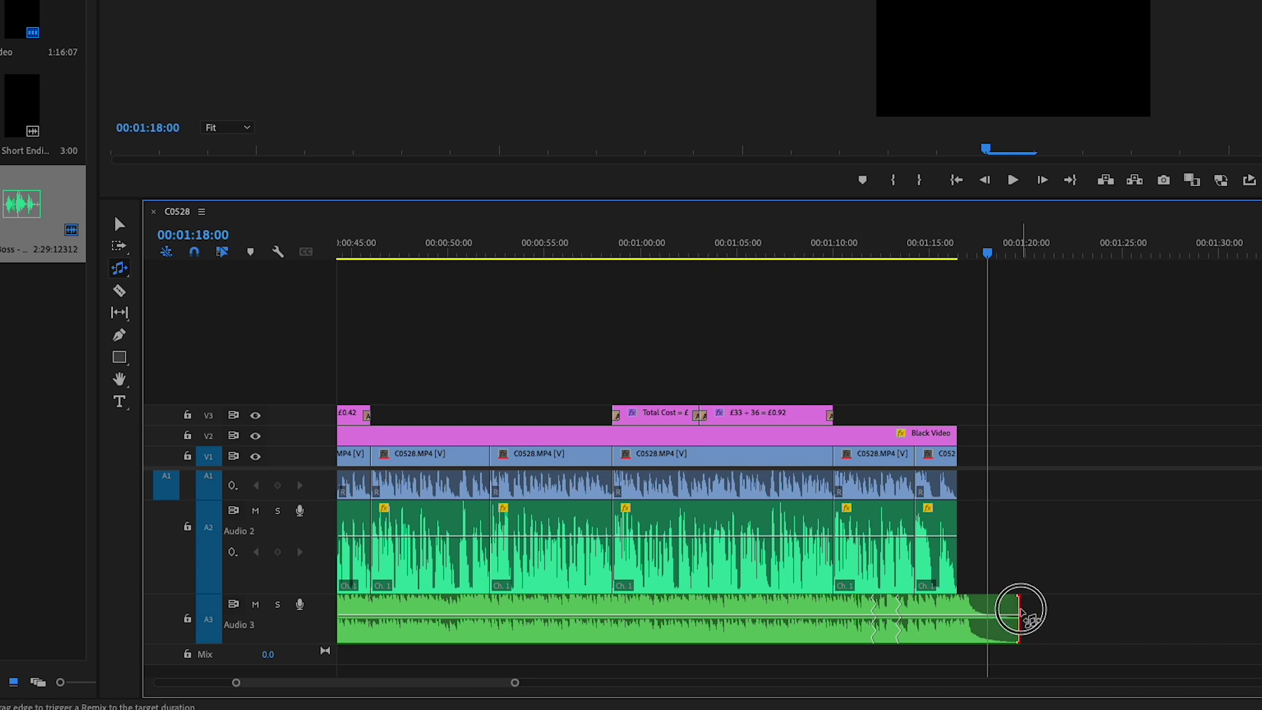
pyautogui.moveTo(1021, 612); pyautogui.dragTo(920, 614)
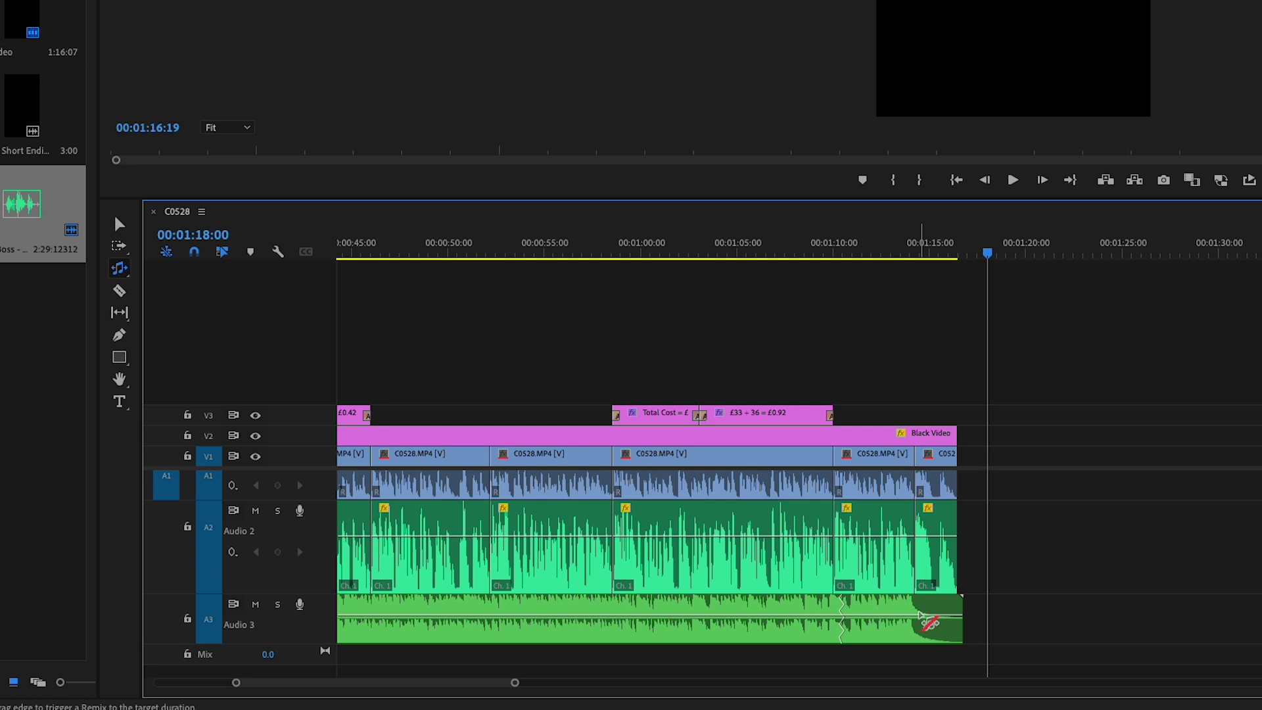
# Split the Audio 3 music at 00:01:16:12 and delete the tail past the video's end.
pyautogui.press('Left')
pyautogui.press('Left')
pyautogui.press('Left')
pyautogui.press('Left')
pyautogui.press('Left')
pyautogui.press('Left')
pyautogui.press('Left')
pyautogui.press('Left')
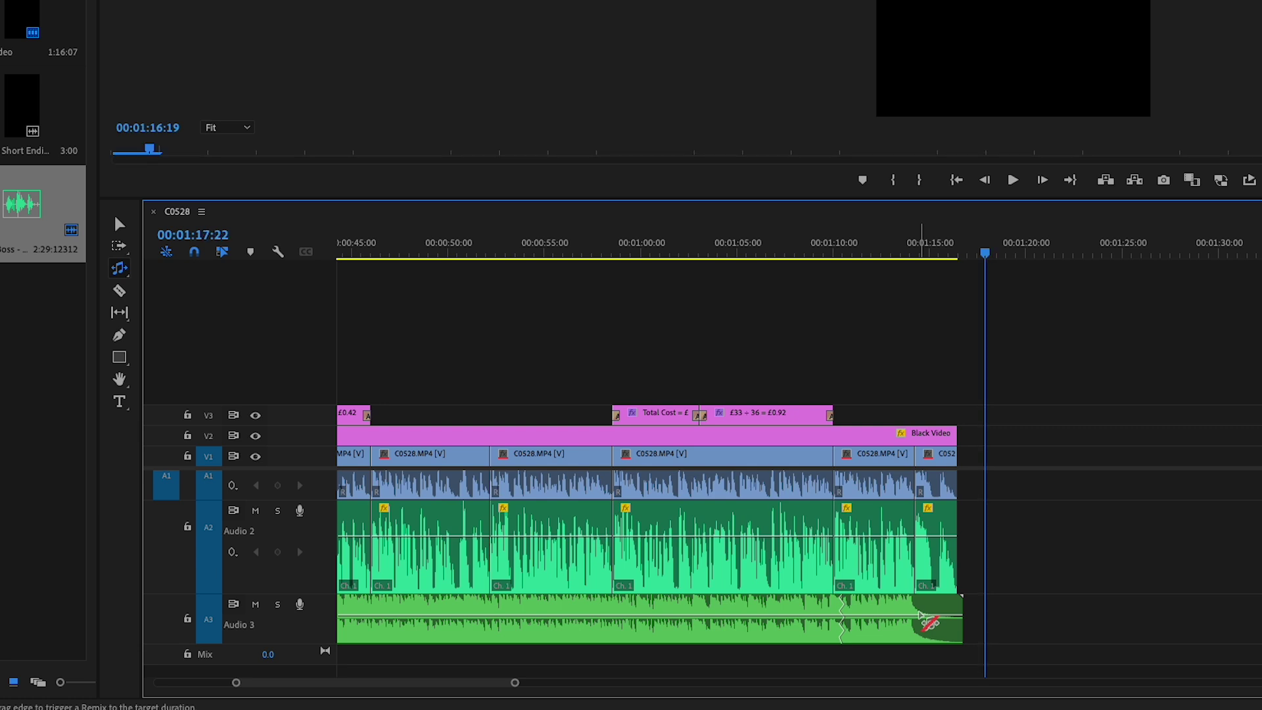
pyautogui.press('=')
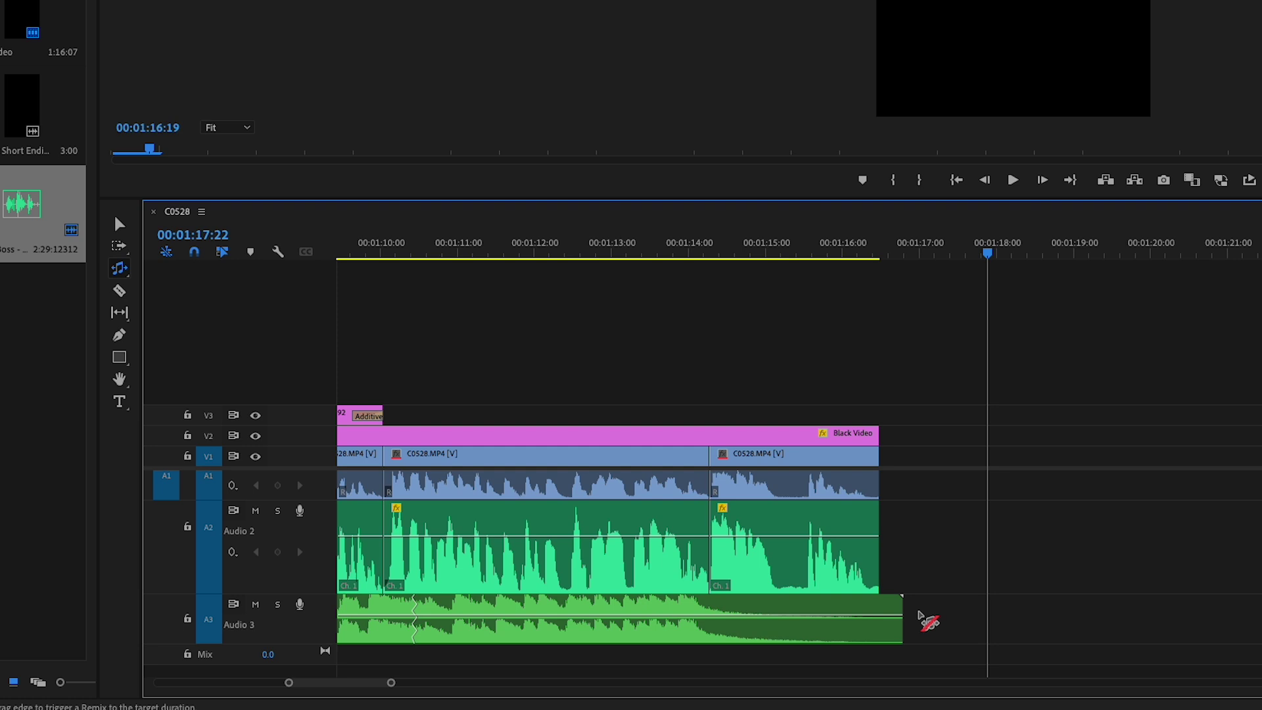
pyautogui.press('v')
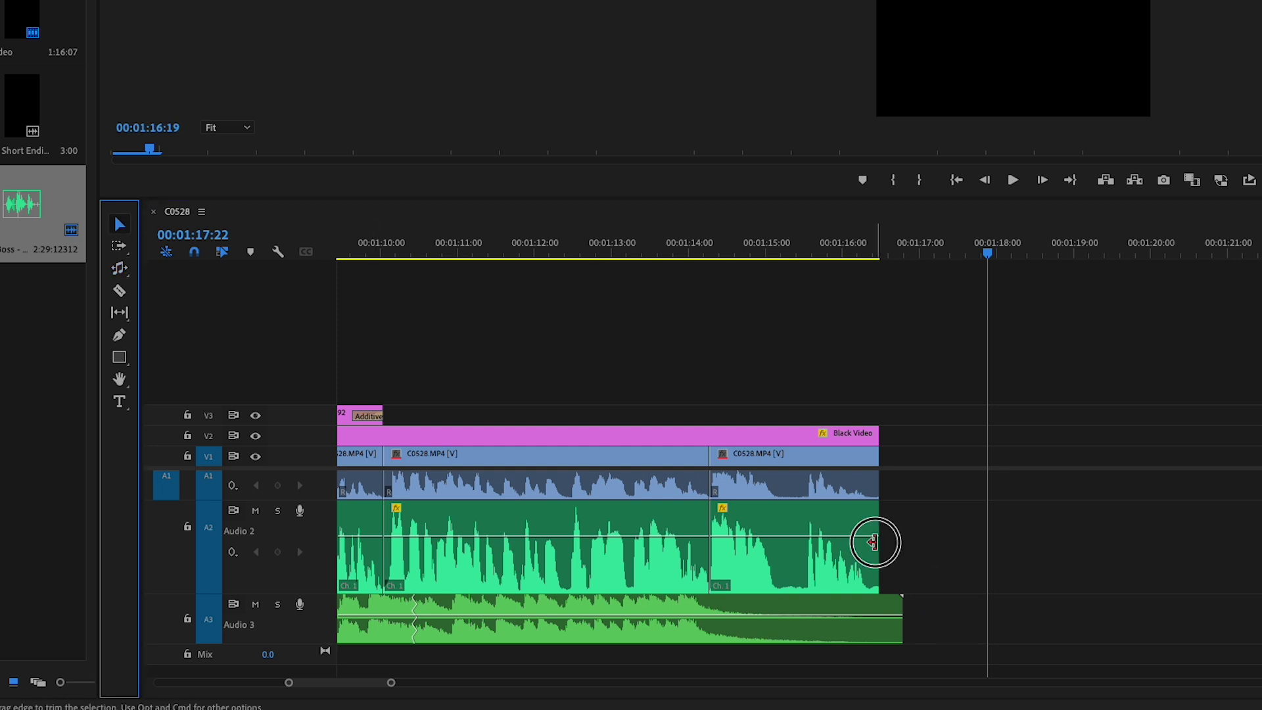
pyautogui.click(879, 253)
pyautogui.click(846, 640)
pyautogui.press('super+k')
pyautogui.click(893, 631)
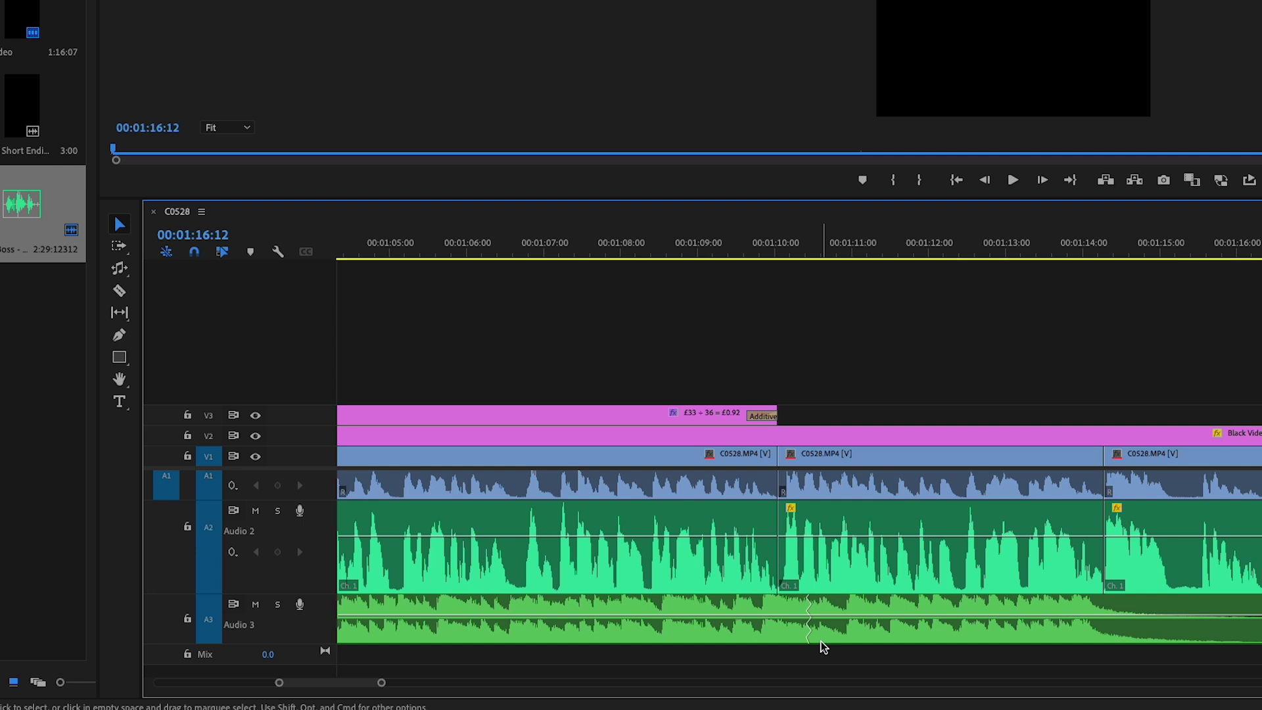
# Solo Audio 3 and play the music from 00:01:09:20.
pyautogui.click(711, 245)
pyautogui.click(760, 245)
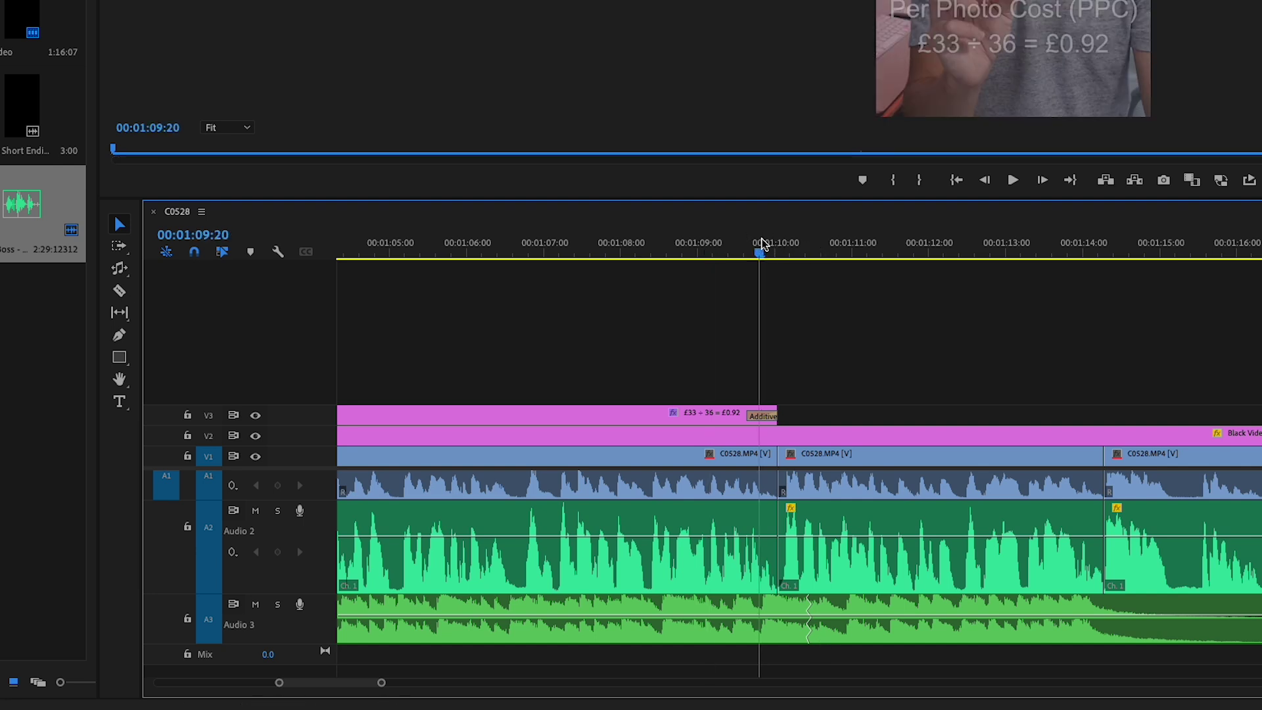
pyautogui.click(277, 605)
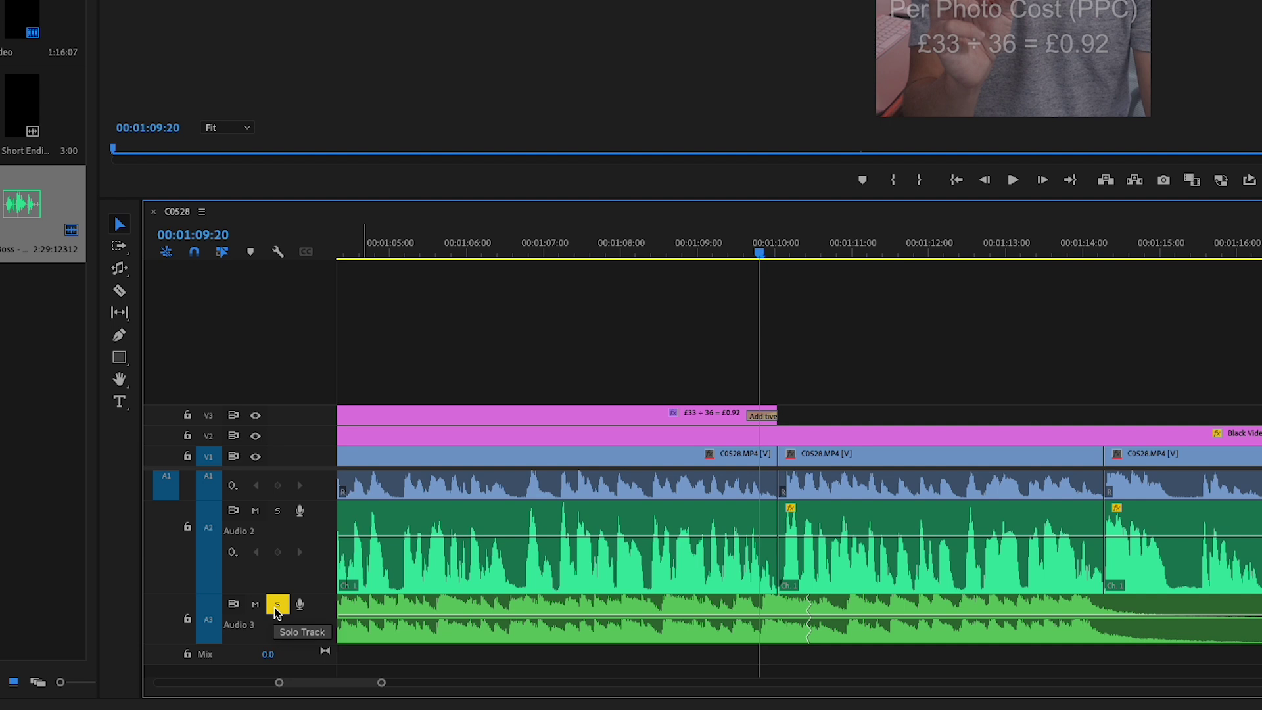
pyautogui.press('space')
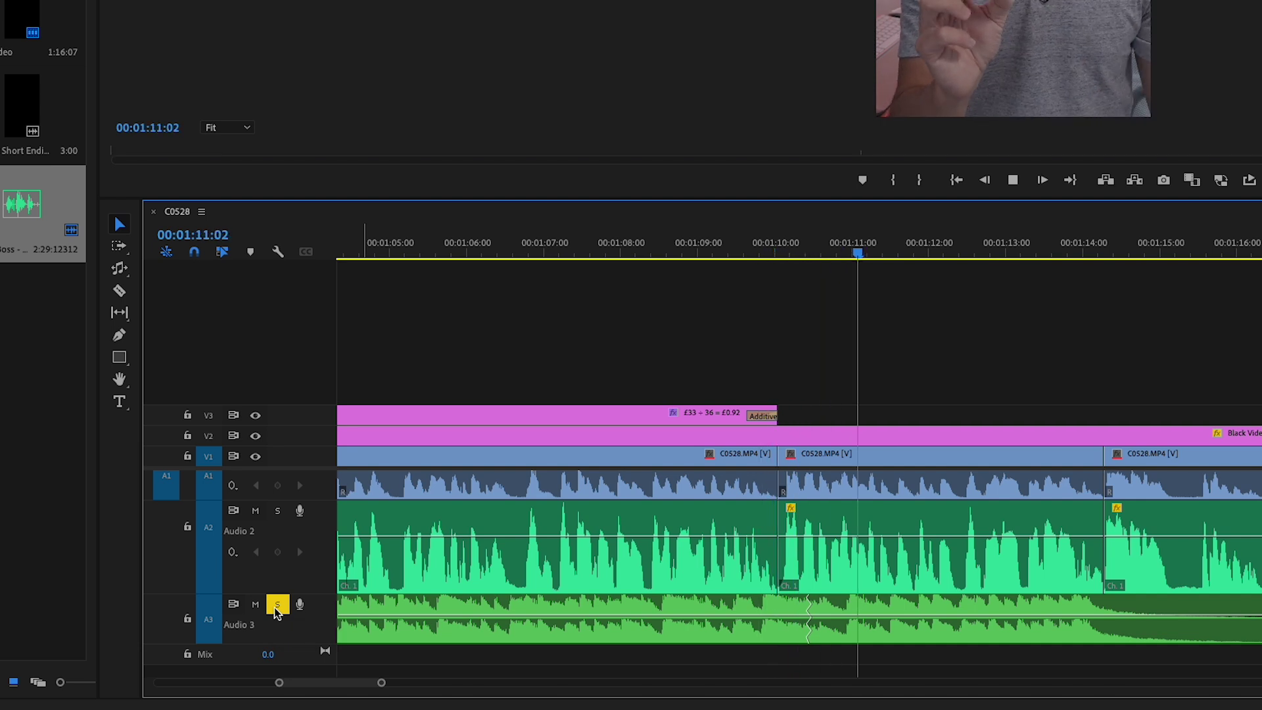
pyautogui.press('space')
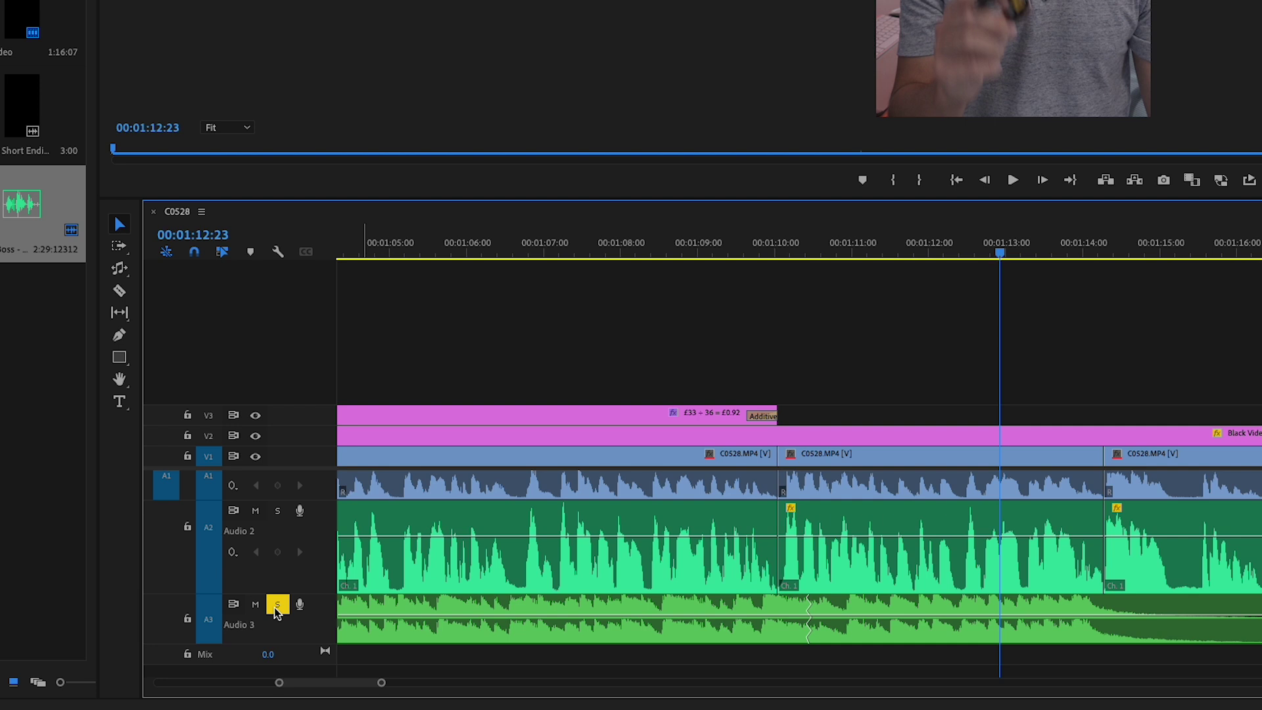
# Replay the music from about 00:01:06:24 through the remix join.
pyautogui.click(541, 254)
pyautogui.press('space')
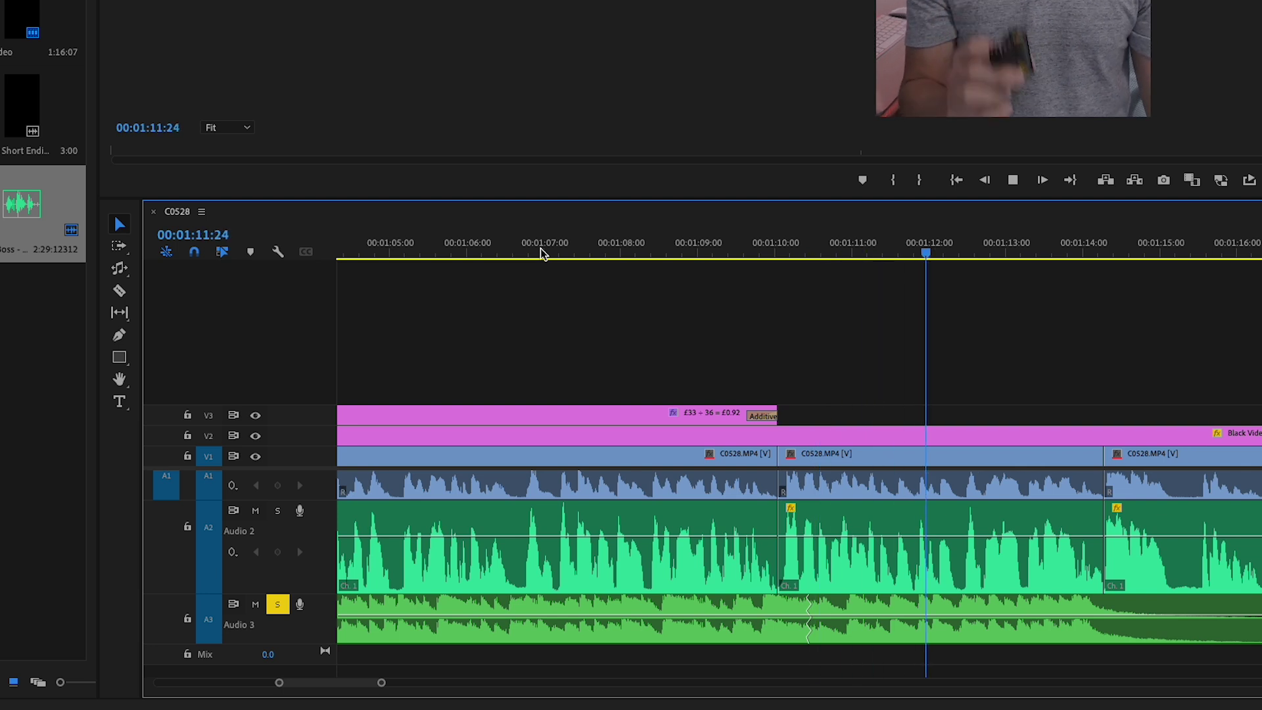
pyautogui.press('space')
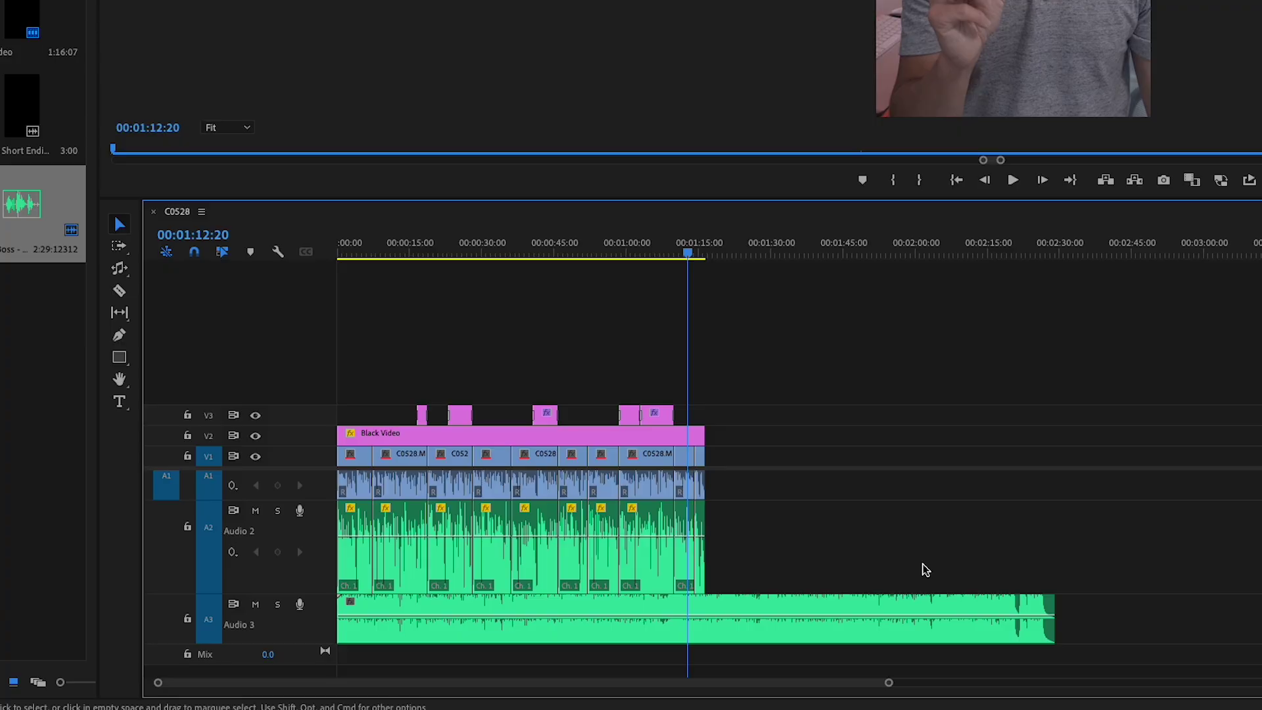
# Remix the Audio 3 music 28 seconds longer, to about 2:58:12.
pyautogui.click(119, 268)
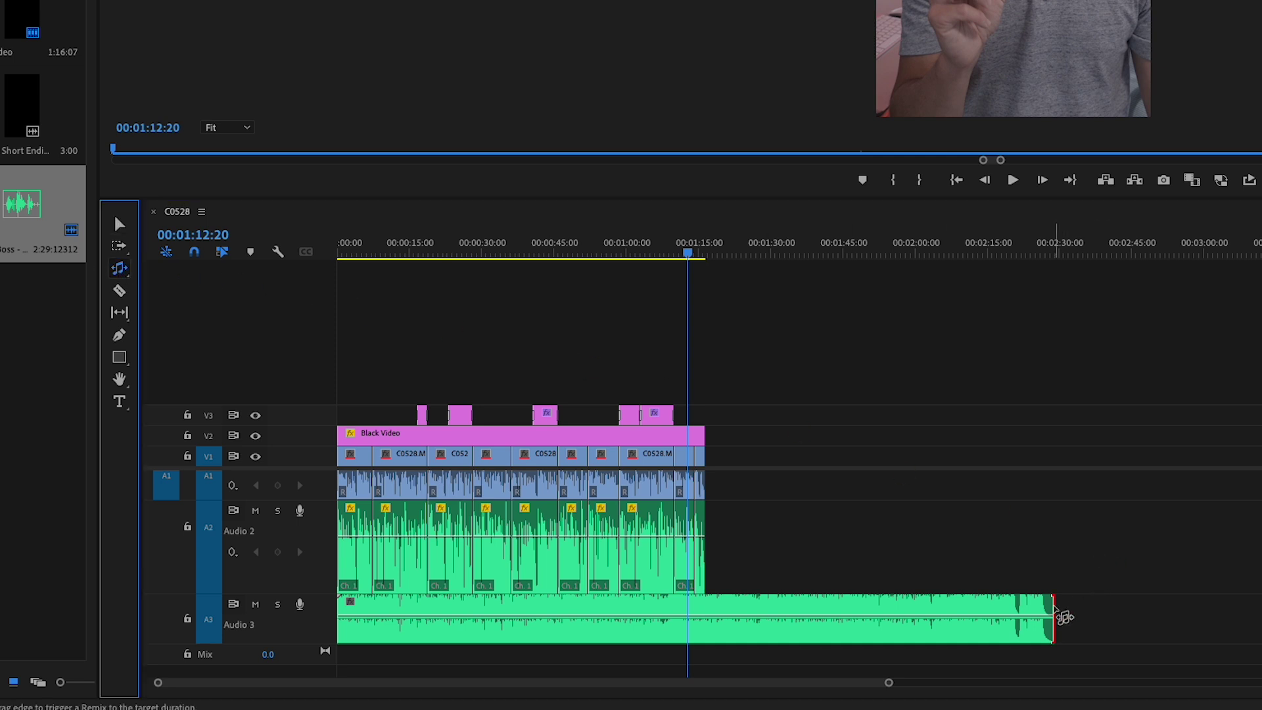
pyautogui.click(1053, 604)
pyautogui.moveTo(1054, 605); pyautogui.dragTo(1200, 626)
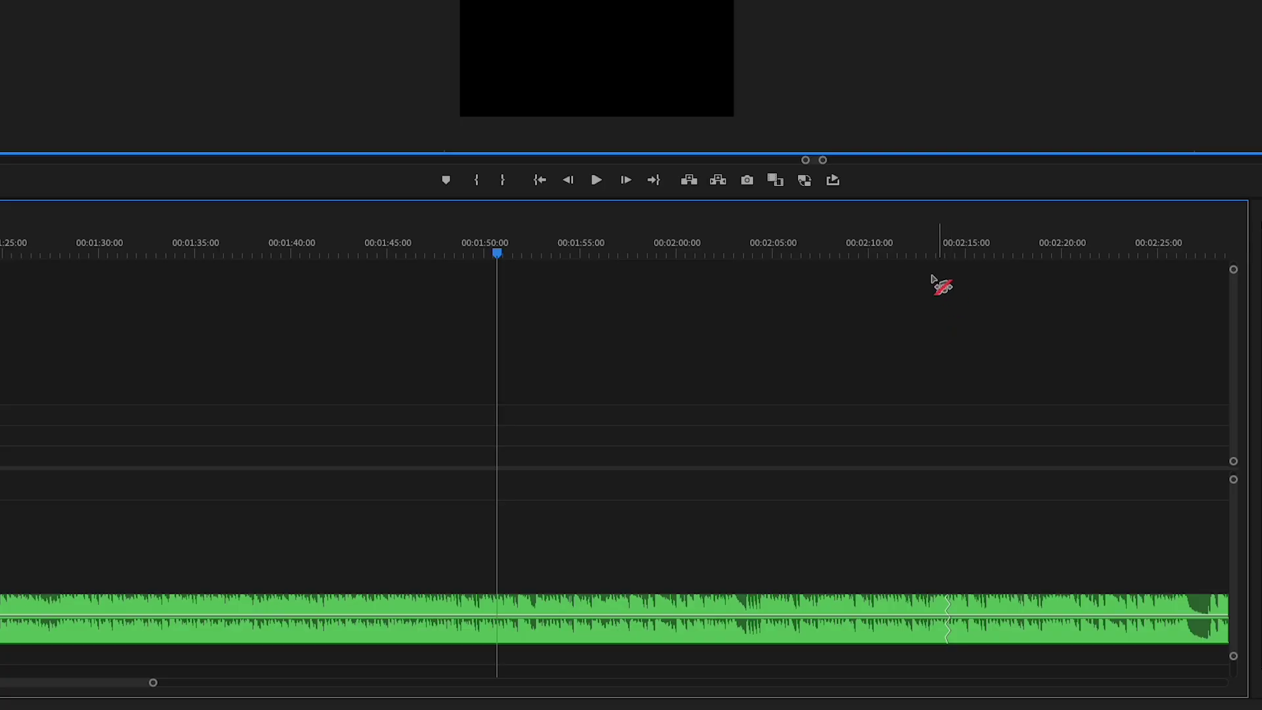
pyautogui.click(884, 254)
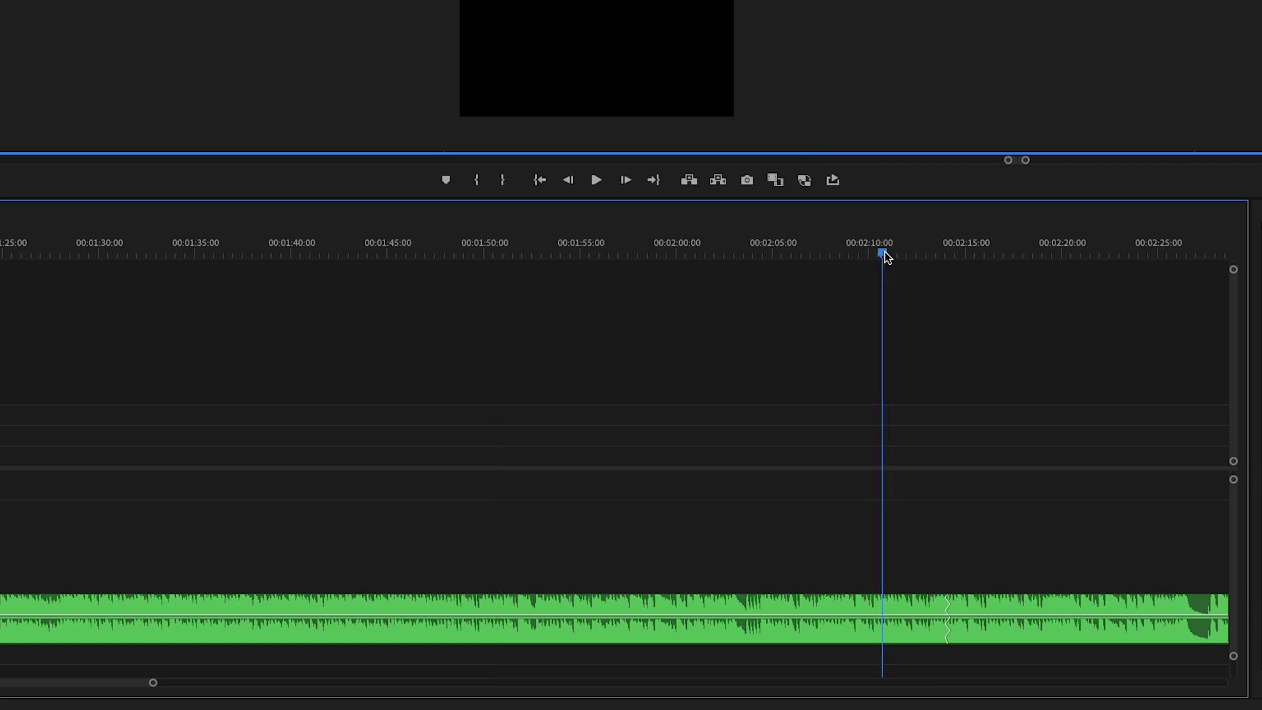
pyautogui.press('space')
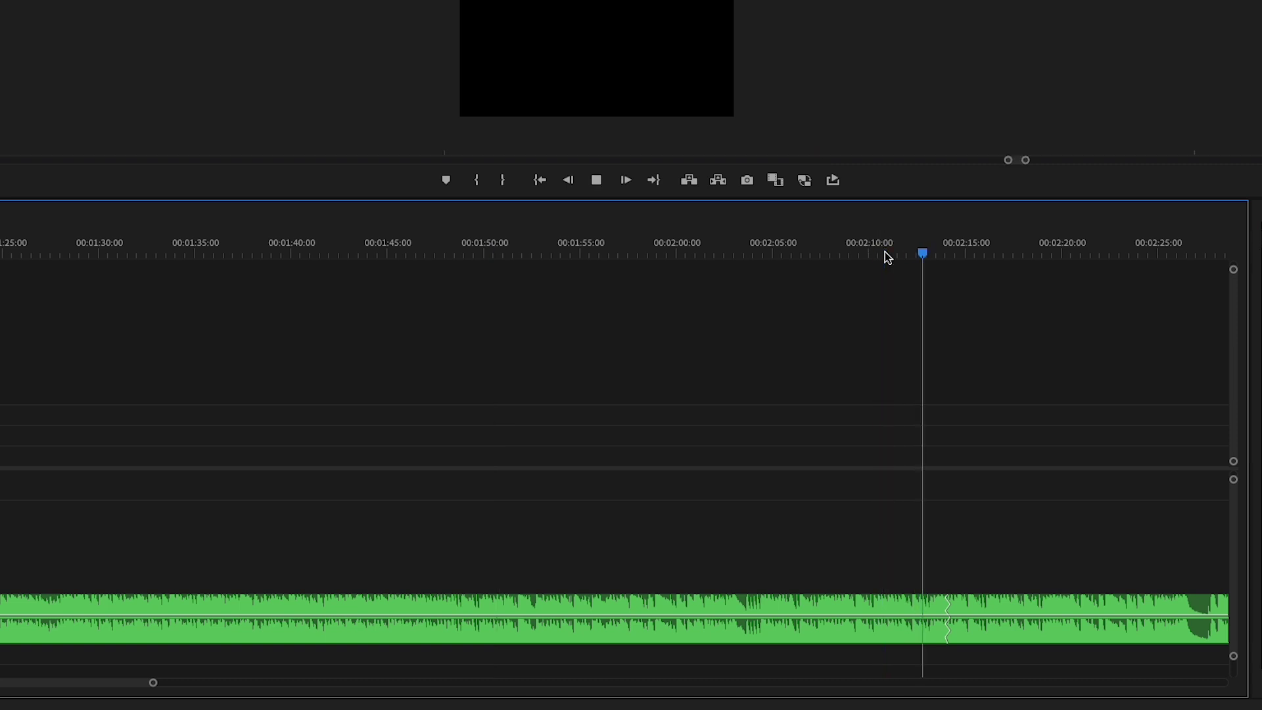